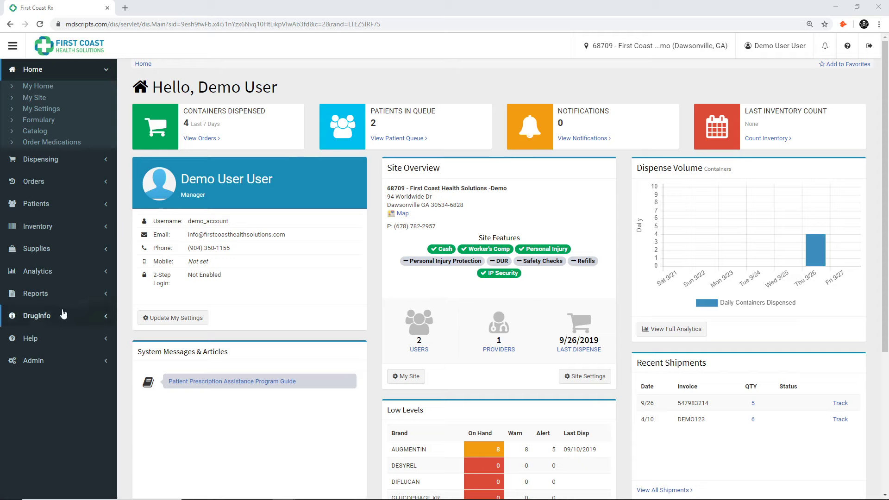
- Open the medications inventory and start a medication order from the formulary list
{"action": "left_click", "coordinate": [71, 226]}
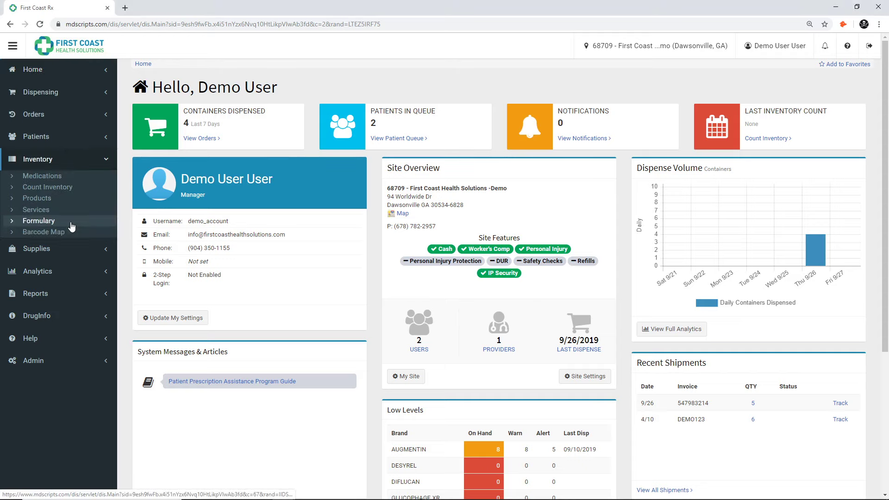
{"action": "left_click", "coordinate": [68, 177]}
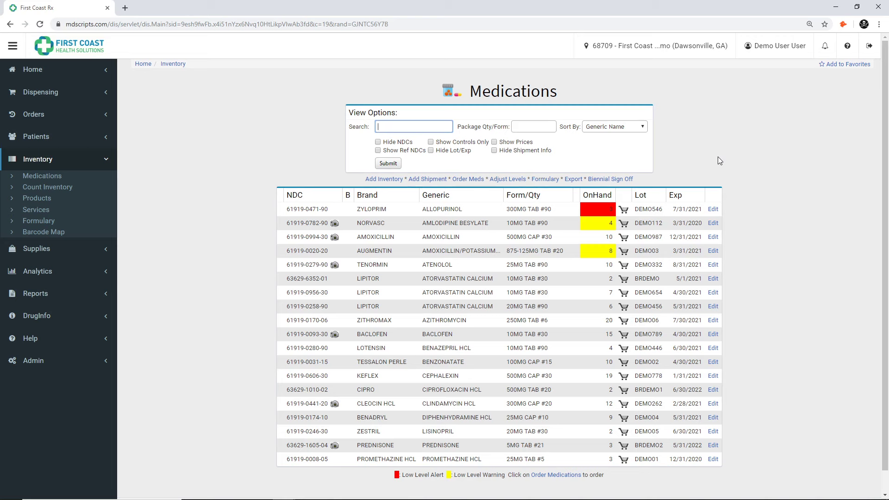
{"action": "left_click", "coordinate": [472, 183]}
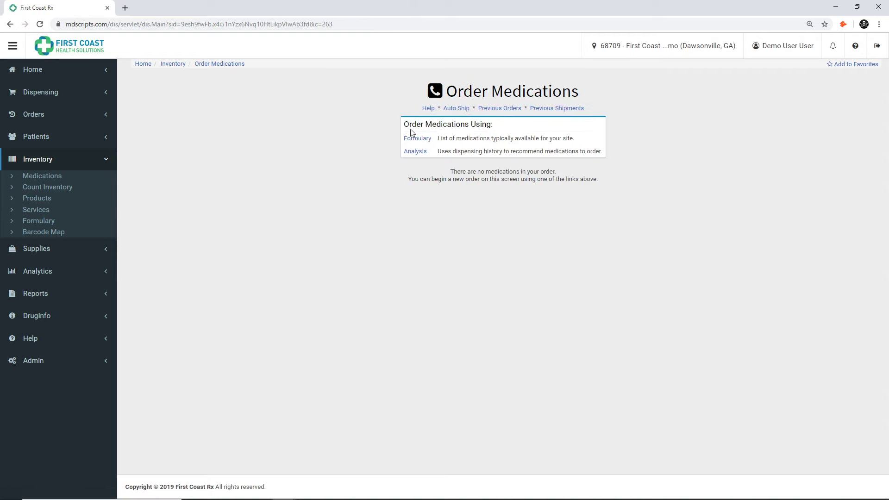
{"action": "left_click", "coordinate": [424, 140]}
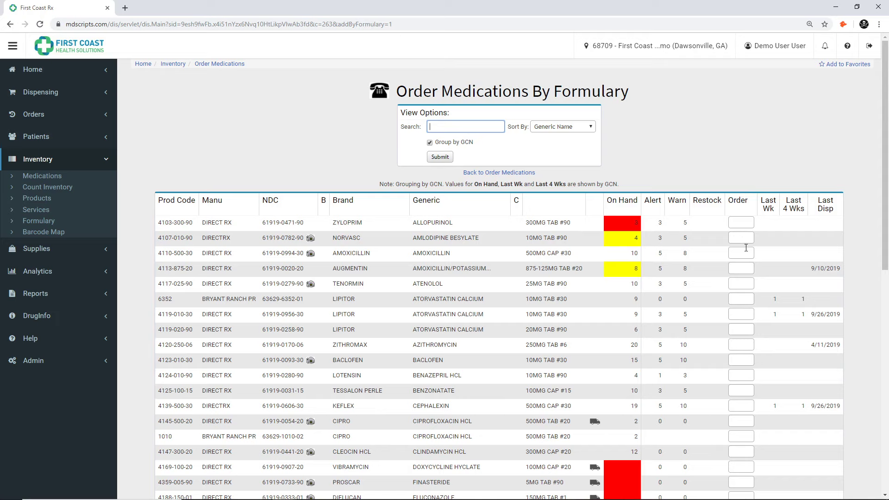
- Add 10 each of Zyloprim, Augmentin, DIRECT RX Lipitor 10MG TAB #30 and Baclofen to the medication order
{"action": "left_click", "coordinate": [743, 223]}
{"action": "left_click", "coordinate": [748, 239]}
{"action": "left_click", "coordinate": [747, 268]}
{"action": "type", "text": "10"}
{"action": "left_click", "coordinate": [740, 312]}
{"action": "type", "text": "10"}
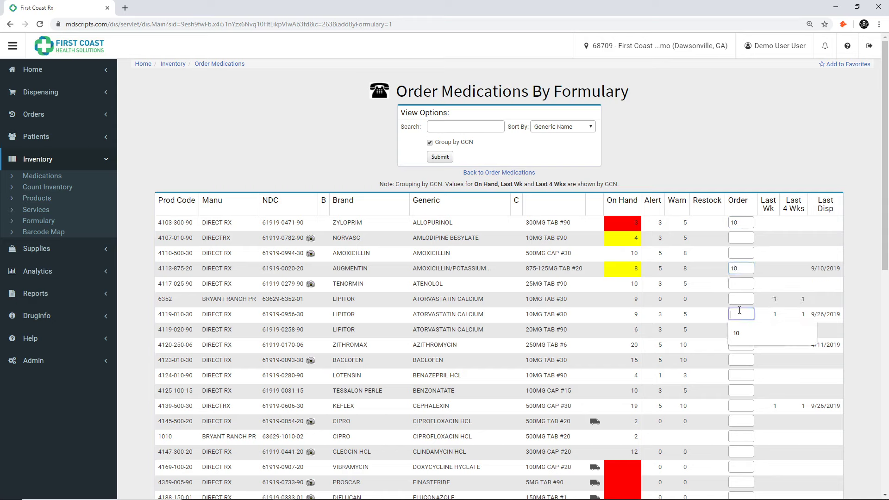
{"action": "left_click", "coordinate": [742, 363]}
{"action": "type", "text": "10"}
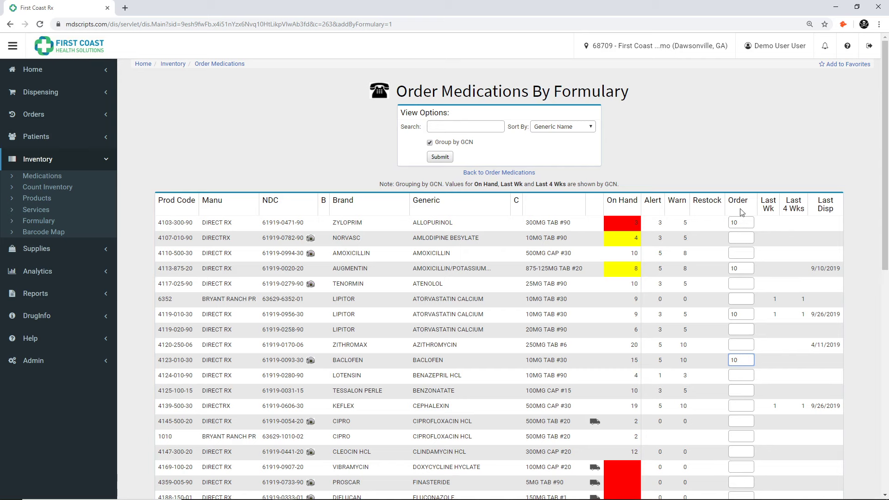
{"action": "scroll", "coordinate": [741, 352], "scroll_direction": "down", "scroll_amount": 6}
{"action": "scroll", "coordinate": [748, 321], "scroll_direction": "down", "scroll_amount": 3}
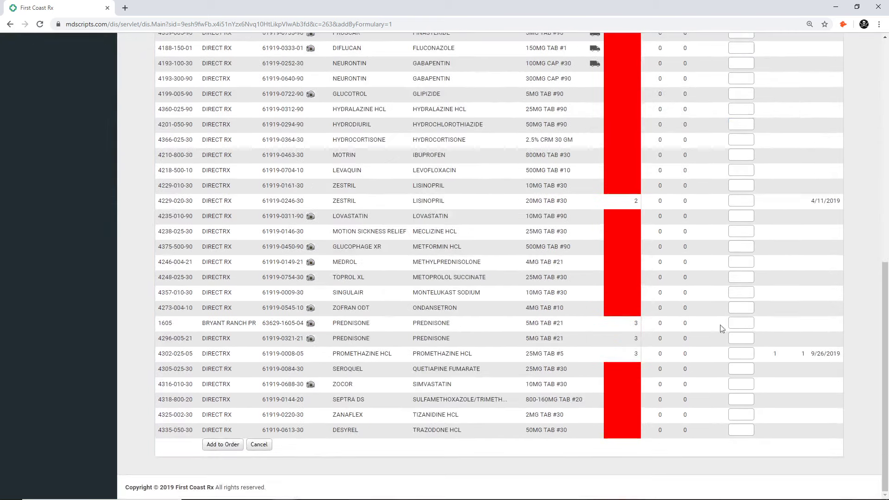
{"action": "left_click", "coordinate": [223, 445]}
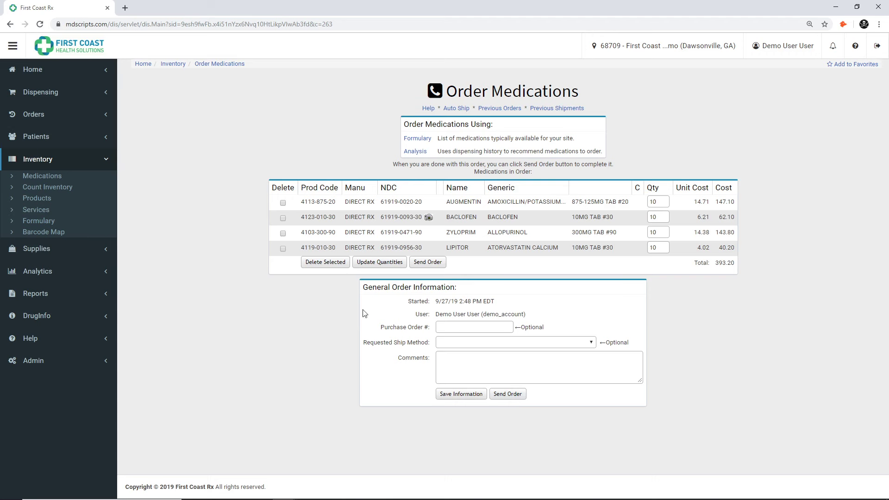
- Review the items of the 9/26/19 shipment awaiting addition to inventory, and return to the medications list
{"action": "left_click", "coordinate": [97, 177]}
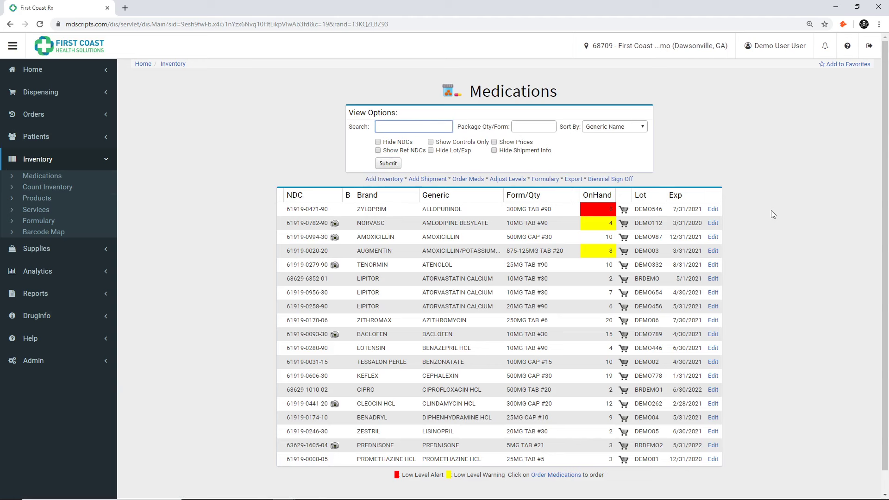
{"action": "left_click", "coordinate": [416, 179]}
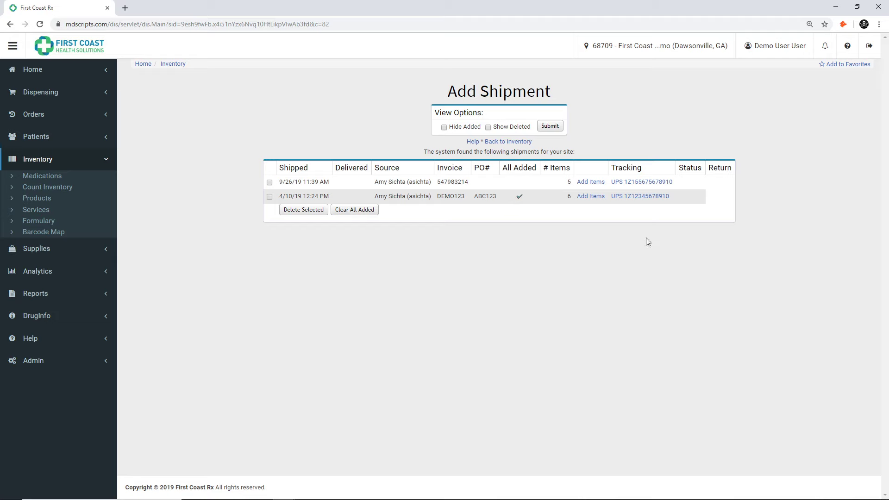
{"action": "left_click", "coordinate": [588, 184]}
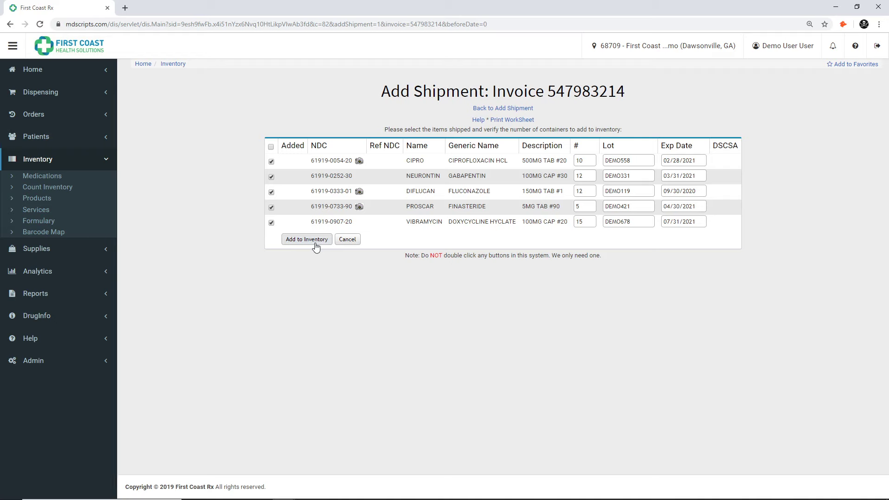
{"action": "left_click", "coordinate": [527, 109]}
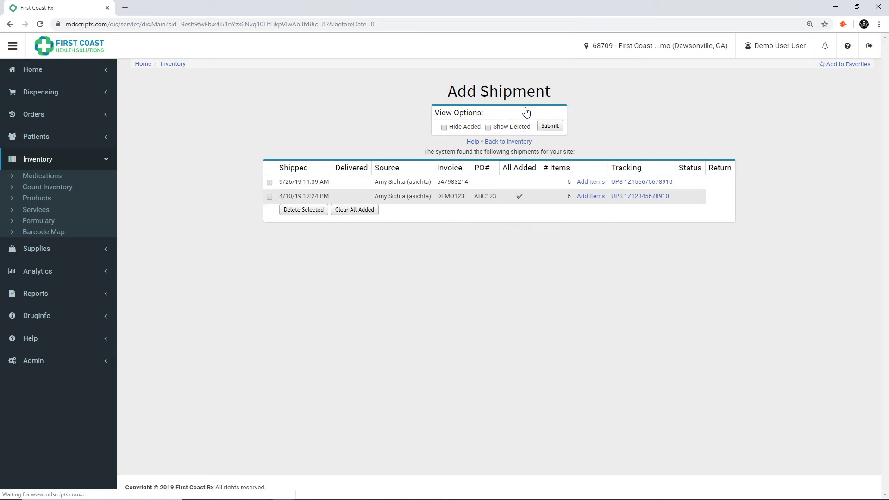
{"action": "left_click", "coordinate": [508, 141]}
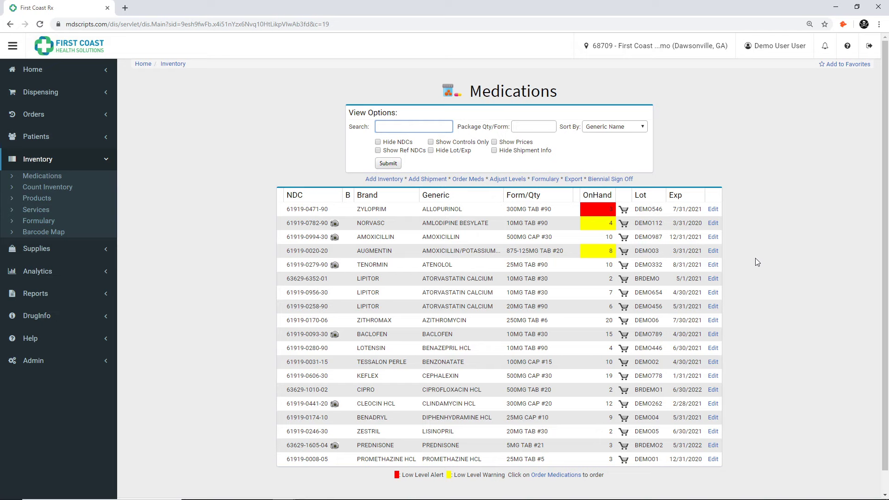
{"action": "left_click", "coordinate": [387, 182]}
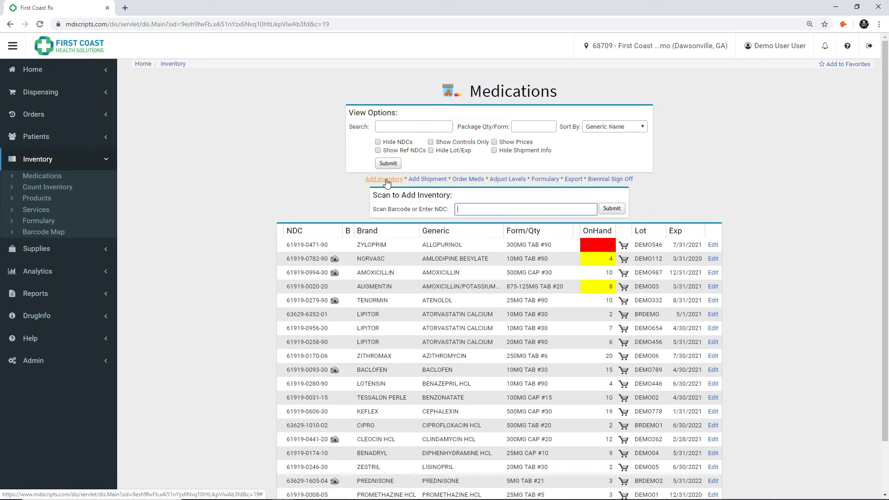
{"action": "left_click", "coordinate": [554, 207]}
{"action": "type", "text": "61919-0530-35"}
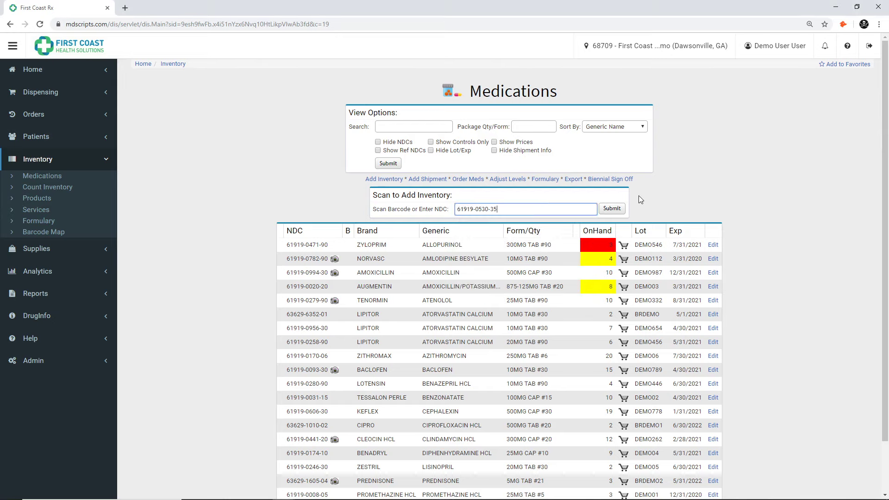
{"action": "left_click", "coordinate": [614, 210]}
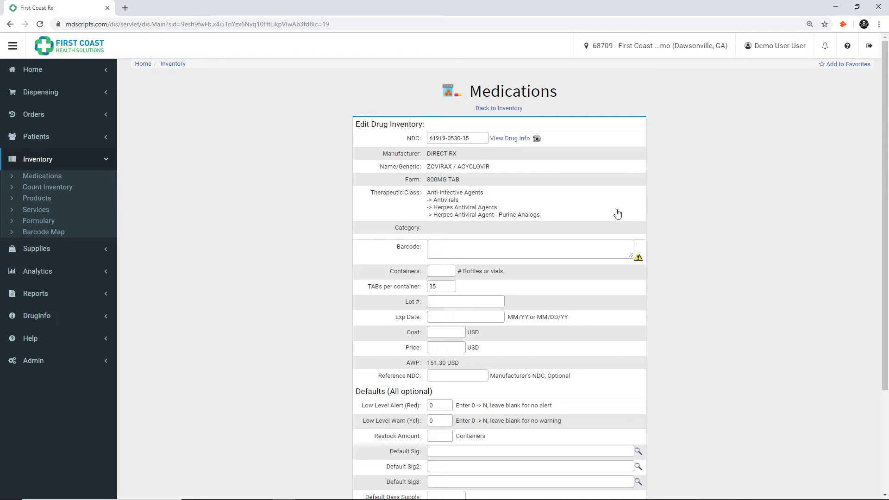
- Set the Zovirax entry to 5 containers, lot number 23AU1913 and expiration date 12/31/2020
{"action": "scroll", "coordinate": [683, 218], "scroll_direction": "down", "scroll_amount": 1}
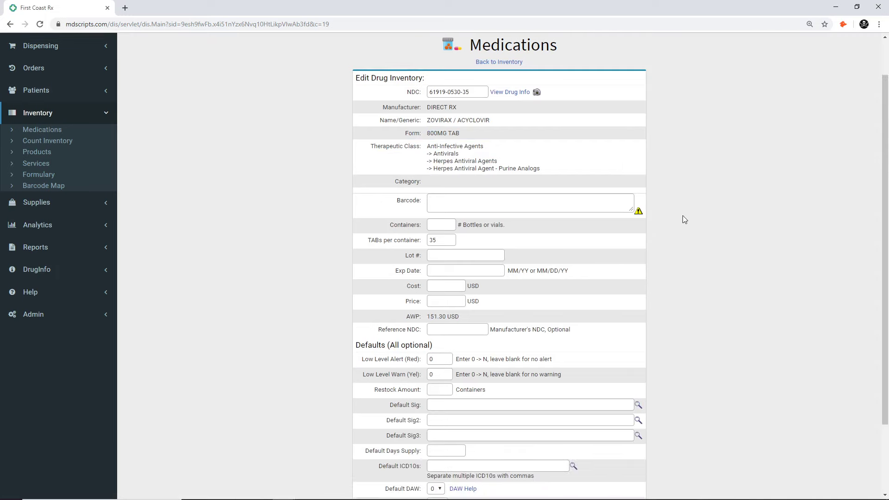
{"action": "left_click", "coordinate": [446, 226]}
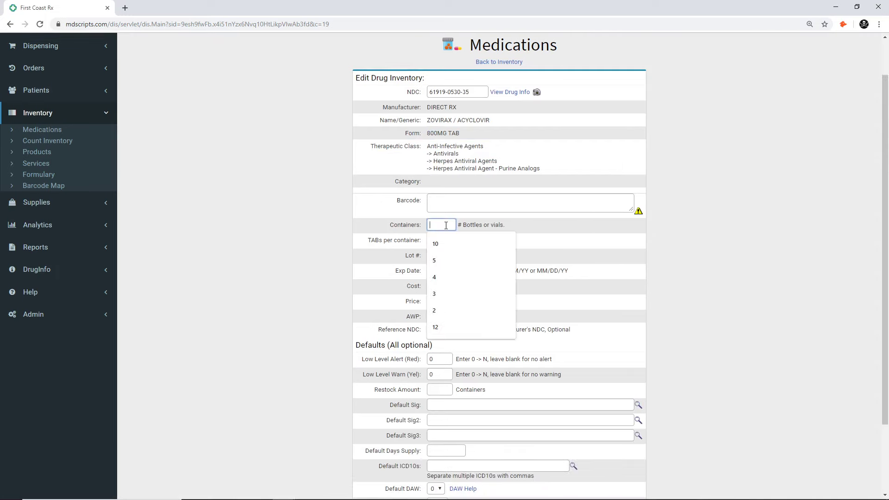
{"action": "left_click", "coordinate": [446, 260]}
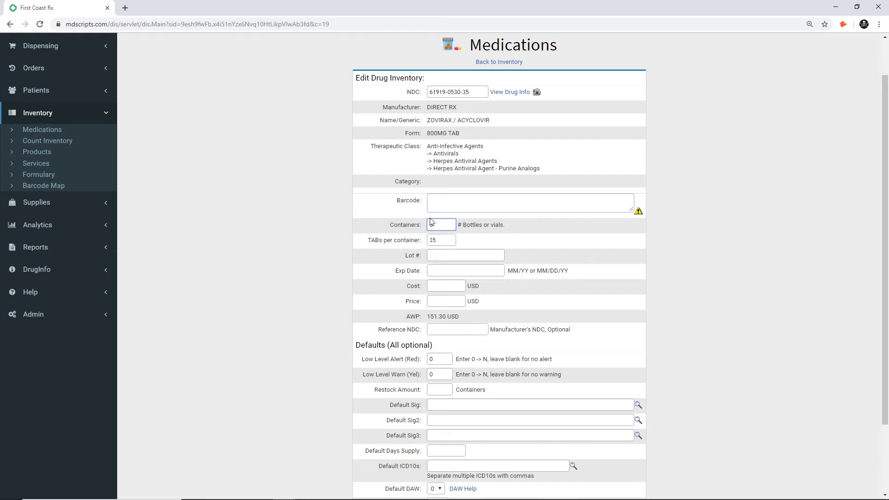
{"action": "left_click", "coordinate": [446, 261]}
{"action": "left_click", "coordinate": [472, 270]}
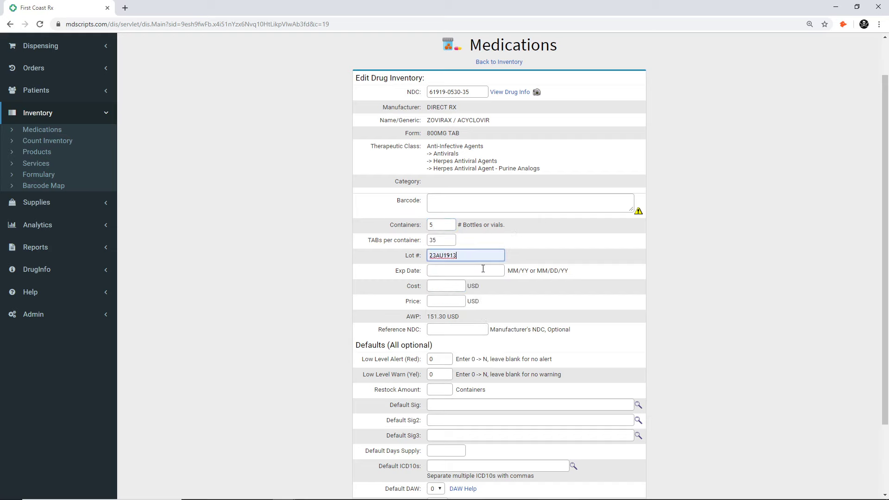
{"action": "left_click", "coordinate": [445, 271]}
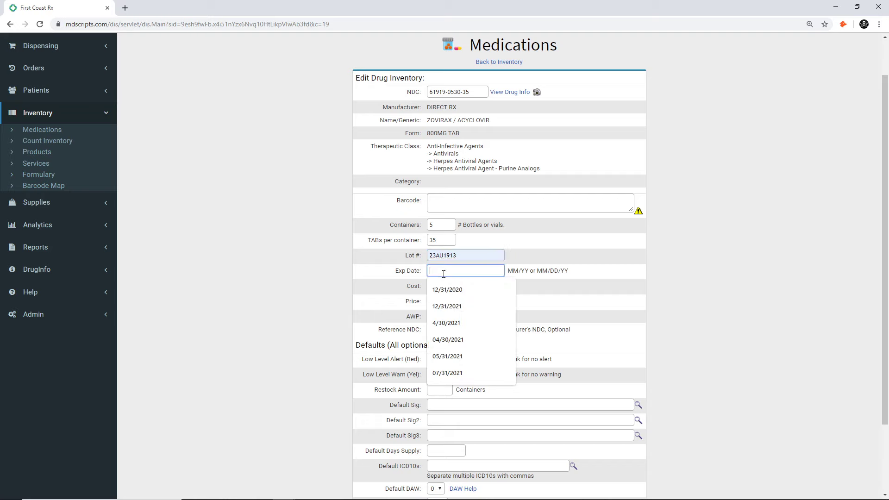
{"action": "left_click", "coordinate": [448, 290]}
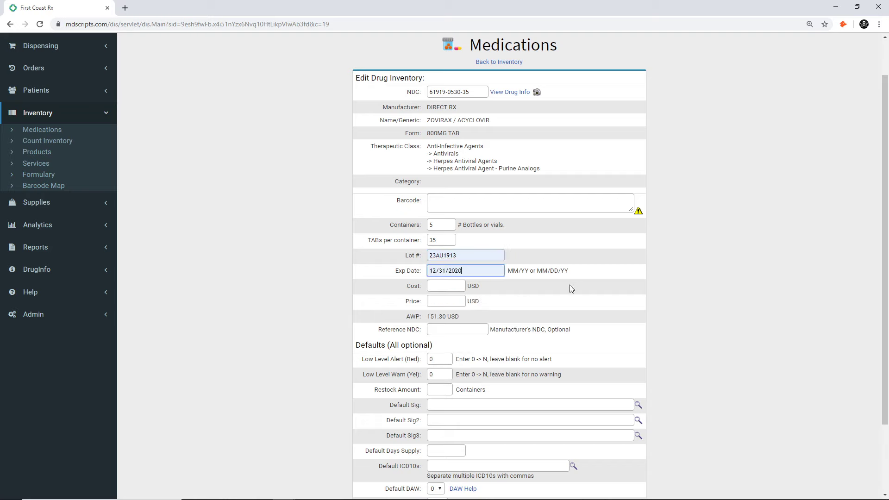
{"action": "left_click", "coordinate": [454, 329]}
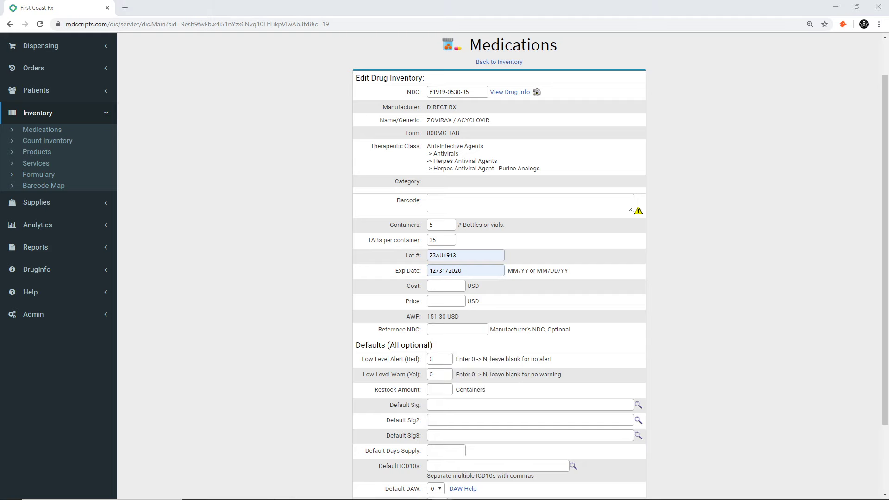
{"action": "left_click", "coordinate": [484, 329]}
{"action": "key", "text": "ctrl+v"}
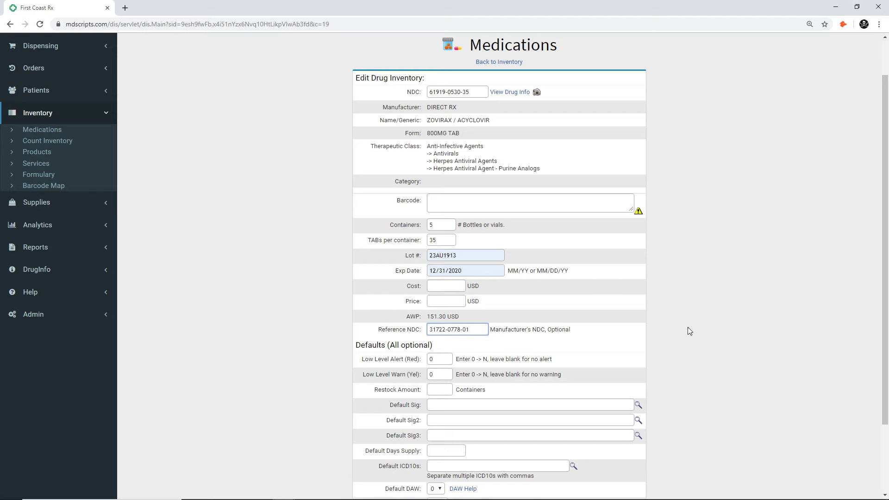
{"action": "scroll", "coordinate": [686, 329], "scroll_direction": "down", "scroll_amount": 3}
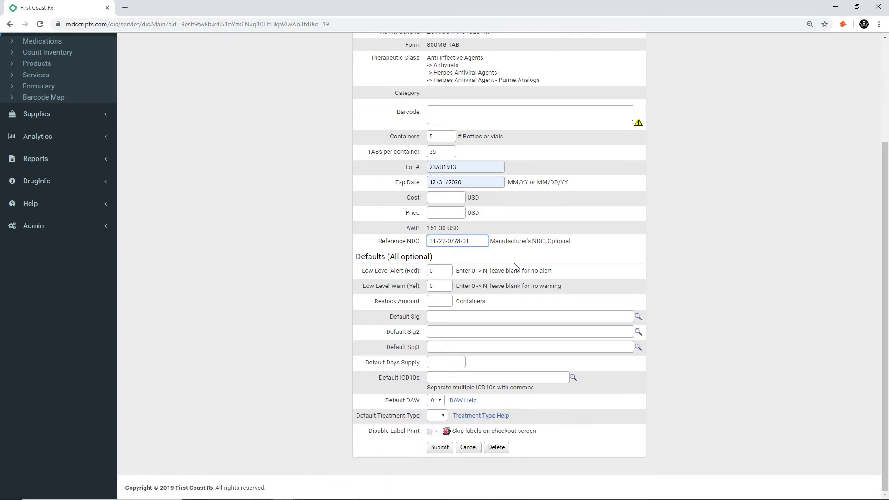
{"action": "left_click", "coordinate": [440, 447]}
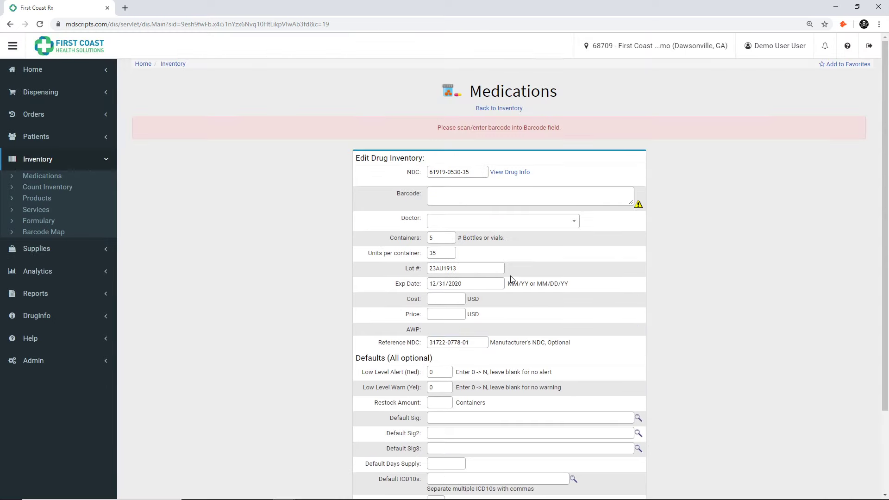
{"action": "left_click", "coordinate": [458, 195]}
{"action": "type", "text": "31722-0778-01"}
{"action": "scroll", "coordinate": [488, 234], "scroll_direction": "down", "scroll_amount": 1}
{"action": "scroll", "coordinate": [489, 234], "scroll_direction": "down", "scroll_amount": 3}
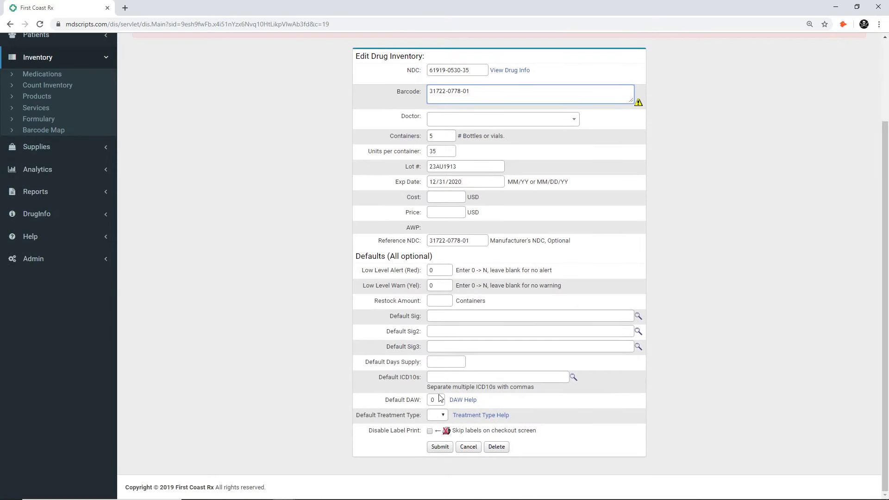
{"action": "left_click", "coordinate": [442, 447]}
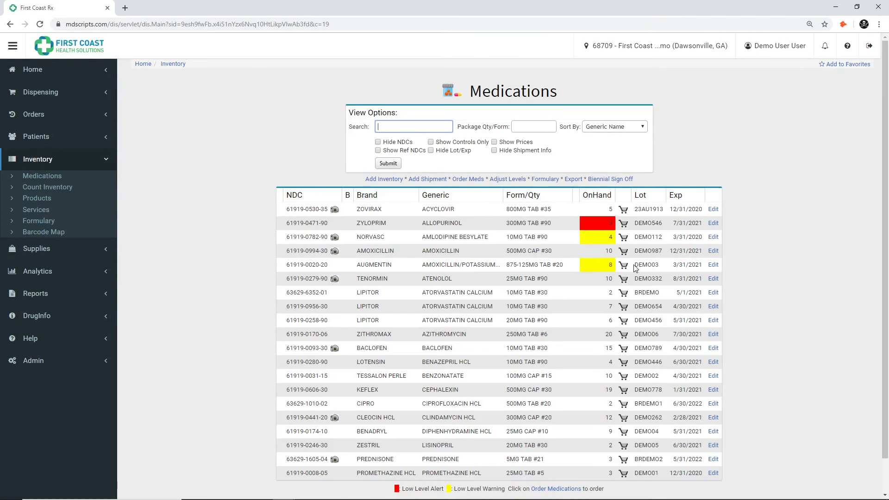